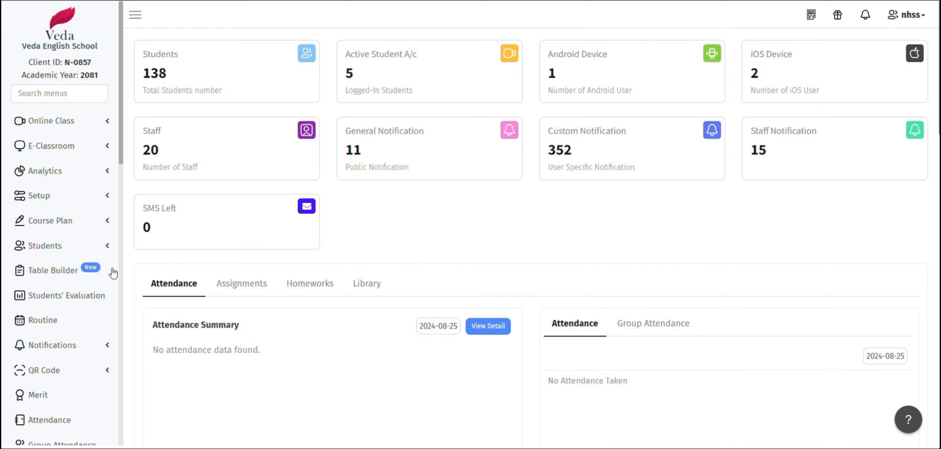
- Open the Calendar Category page in the school setup
left_click(47, 196)
scroll(56, 294, "down", 5)
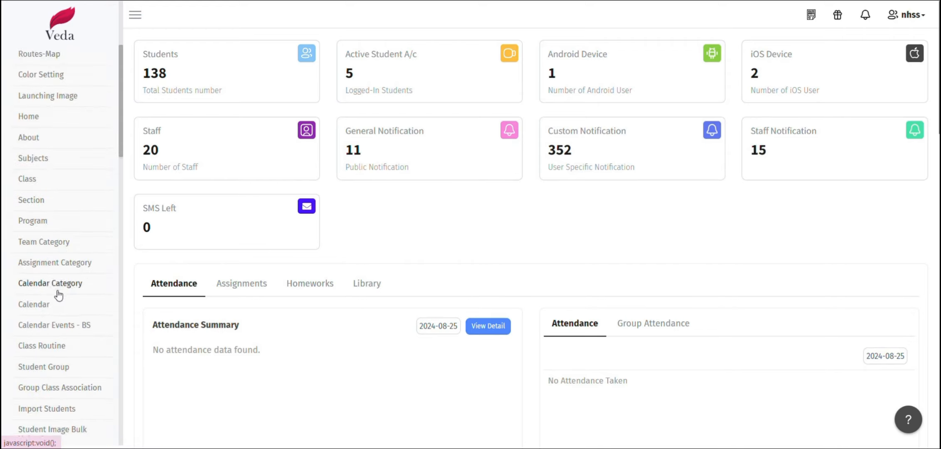
scroll(58, 295, "down", 3)
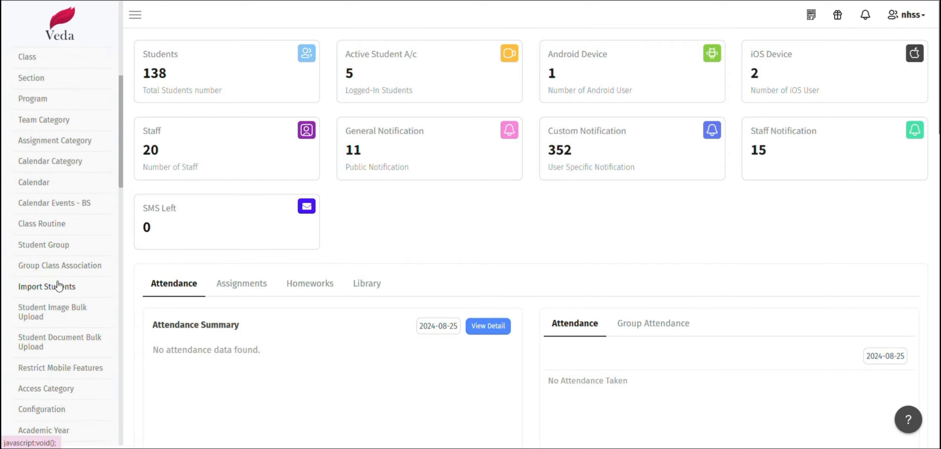
left_click(70, 164)
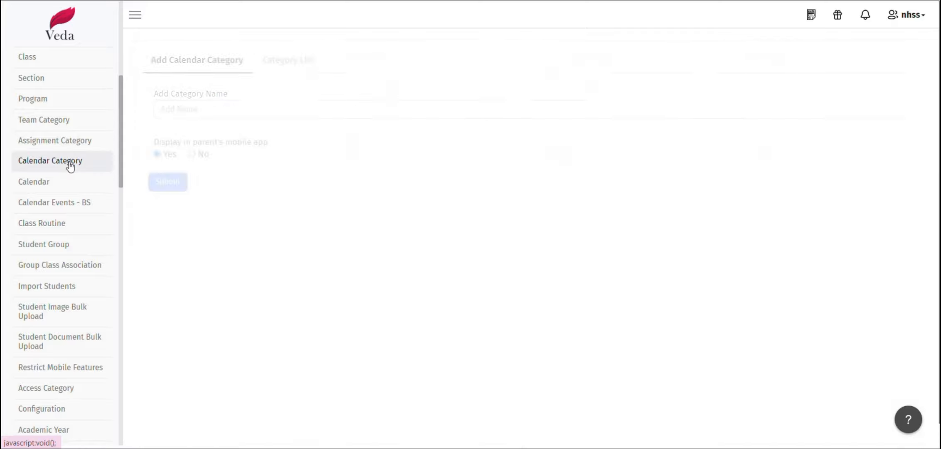
- Add a calendar category named "Higher Secondary" with display in the parent's mobile app set to Yes
left_click(246, 109)
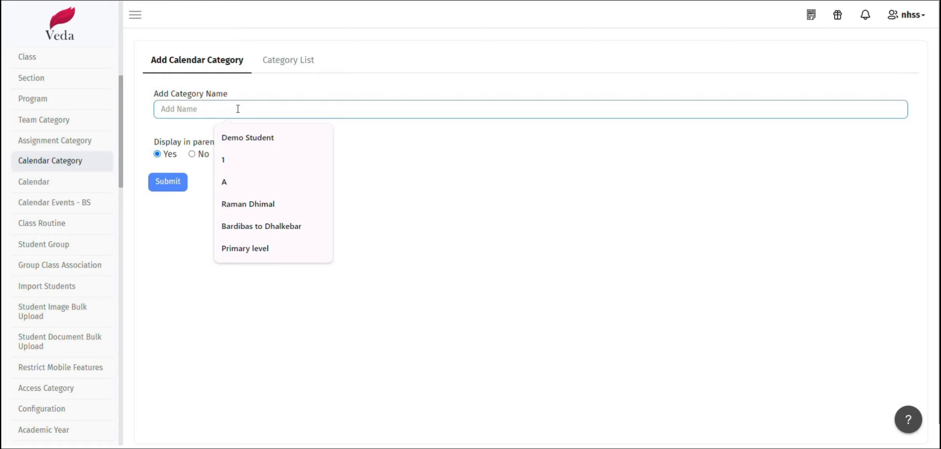
type("Higher ")
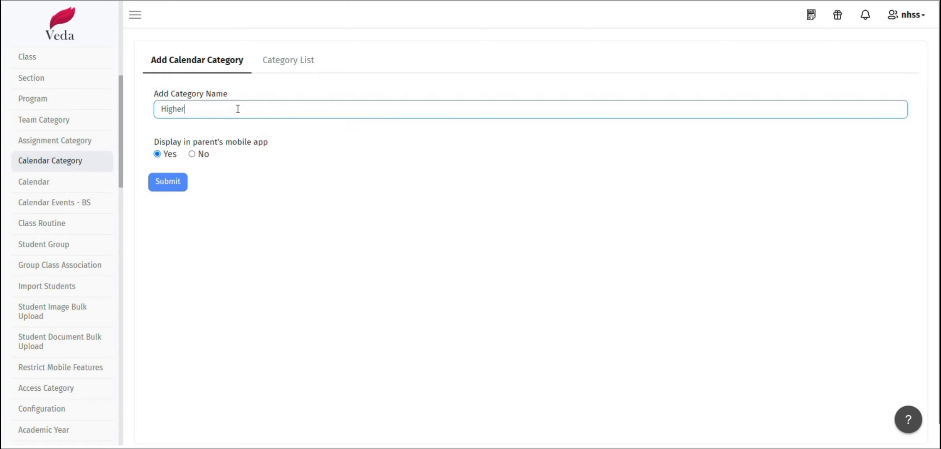
type("Secondary")
left_click_drag(157, 145, 270, 146)
left_click(183, 166)
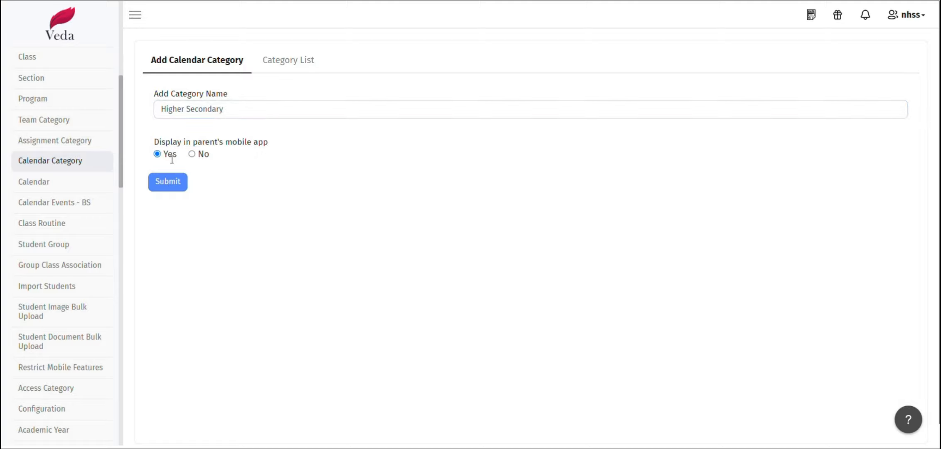
left_click(179, 184)
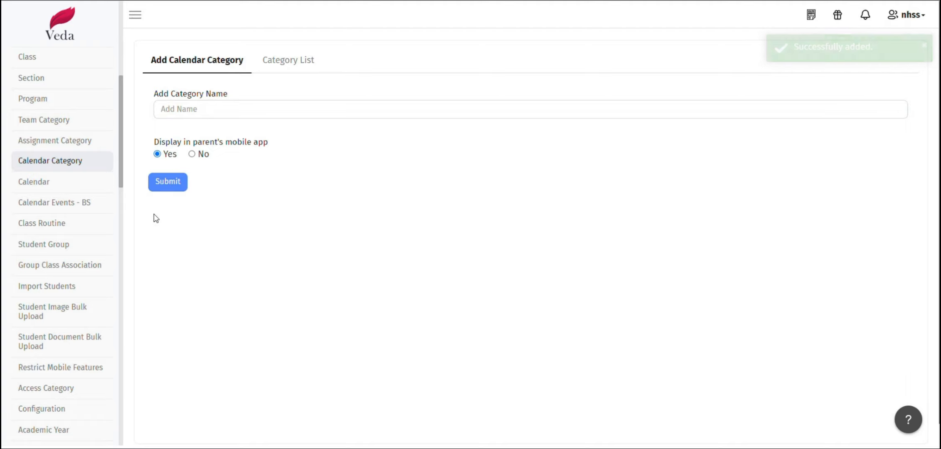
- Open the General calendar and start a blue event titled "Parents Day" on 31 August 2024
left_click(61, 182)
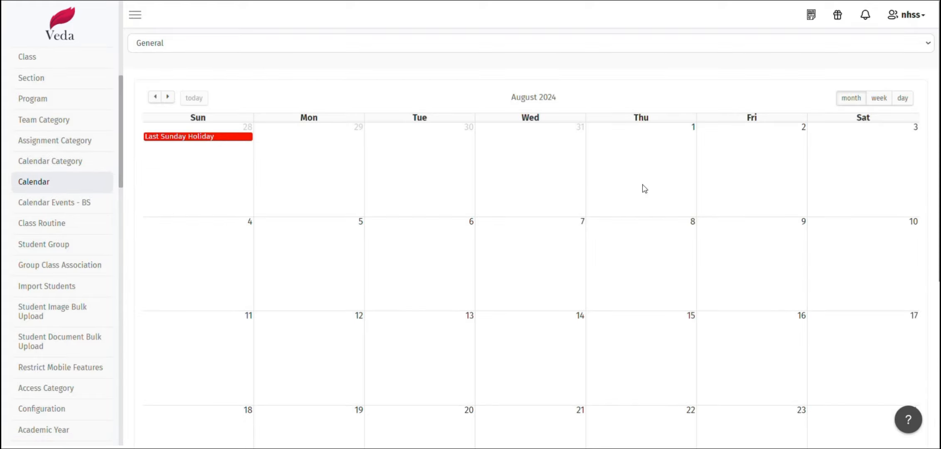
scroll(737, 229, "down", 5)
scroll(745, 245, "down", 2)
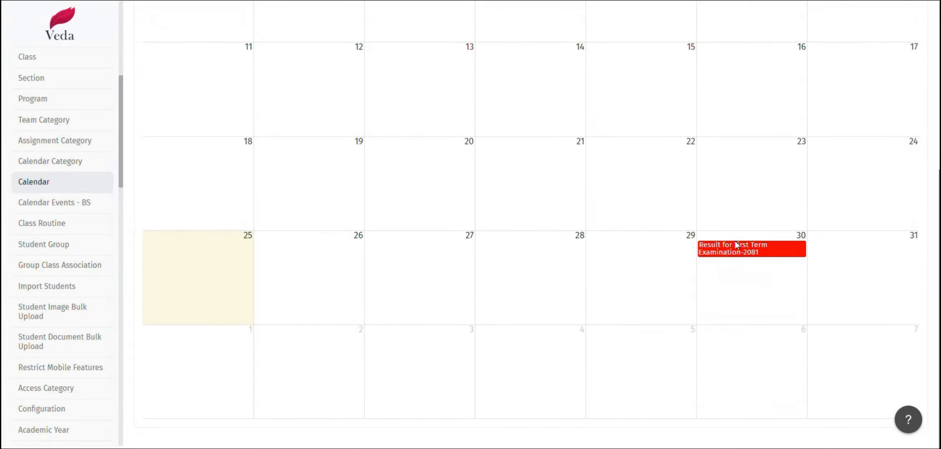
left_click(868, 275)
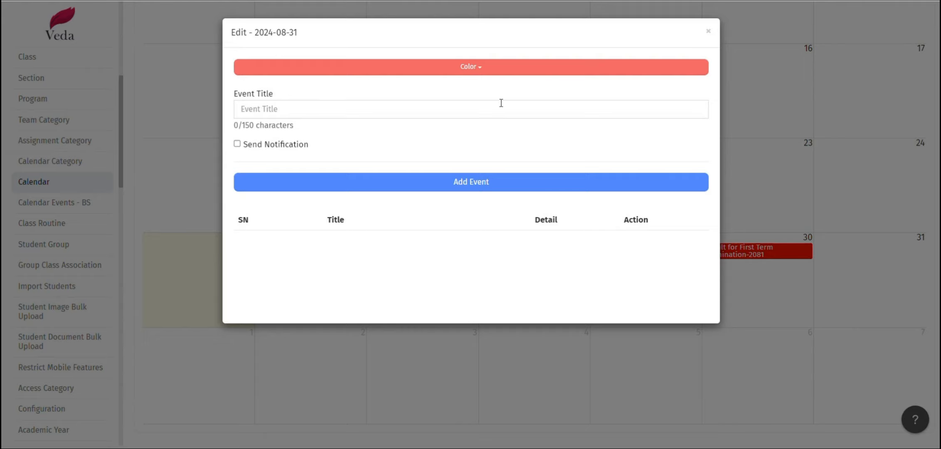
left_click(442, 74)
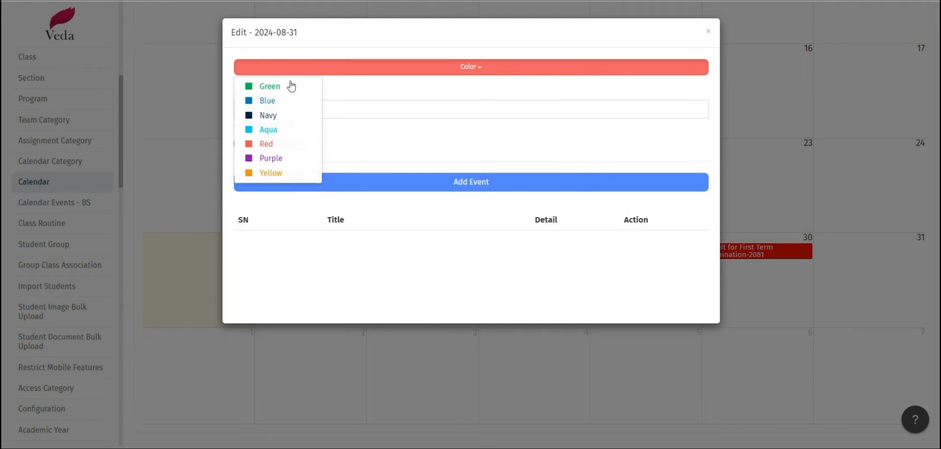
left_click(286, 104)
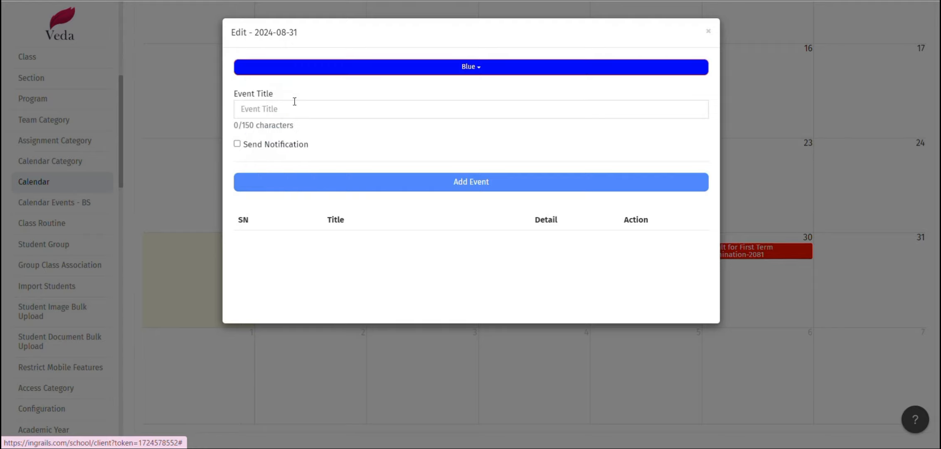
left_click(295, 104)
left_click(333, 138)
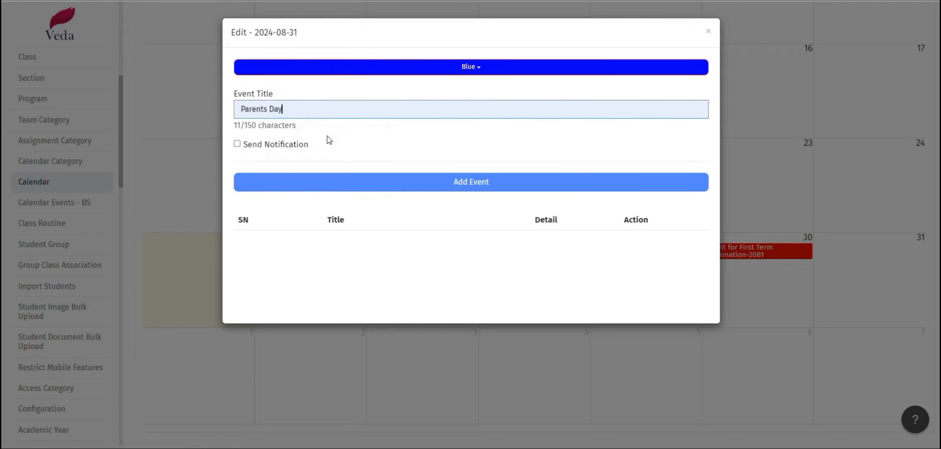
- Enable sending a notification for the Parents Day event and specify its time as 07:00 AM
left_click(238, 144)
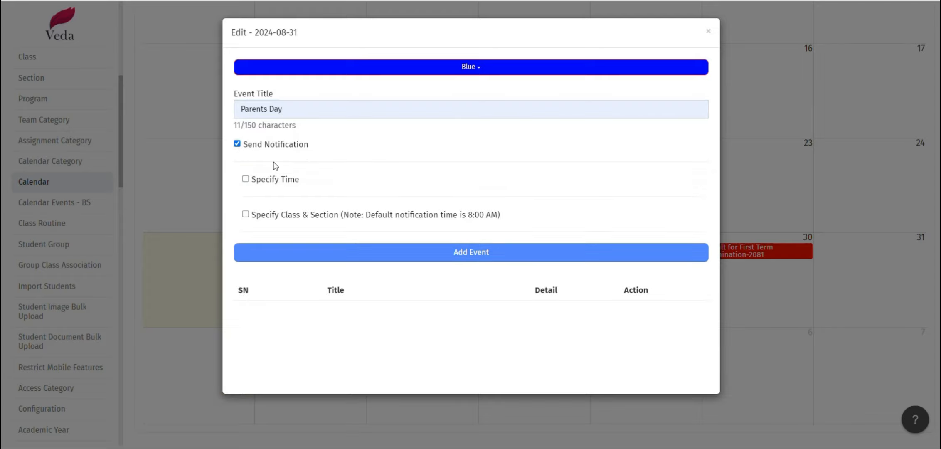
left_click(246, 179)
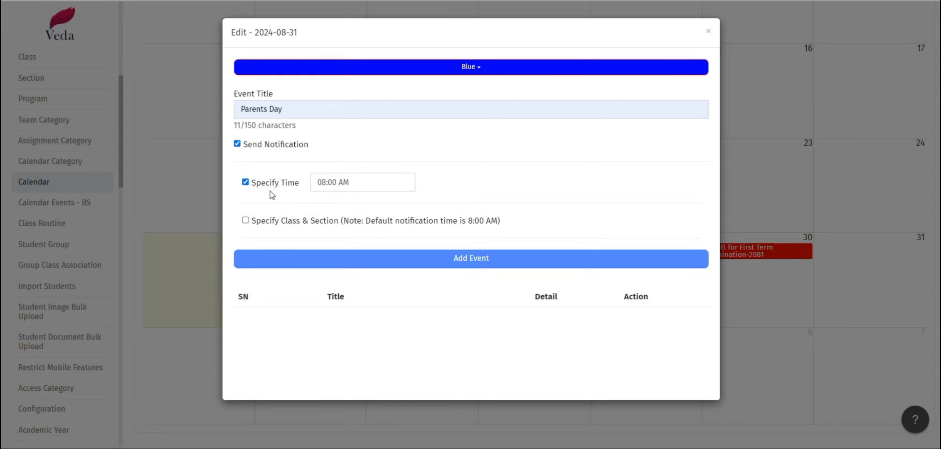
left_click(356, 182)
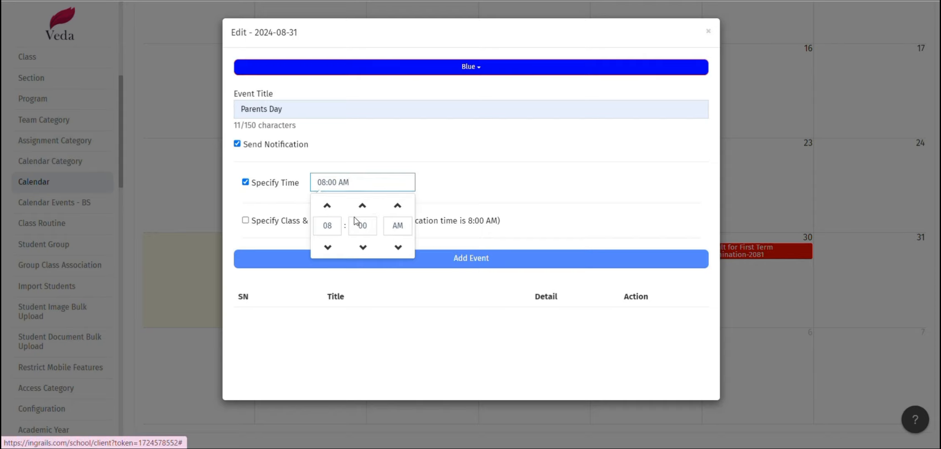
left_click(328, 247)
left_click(485, 166)
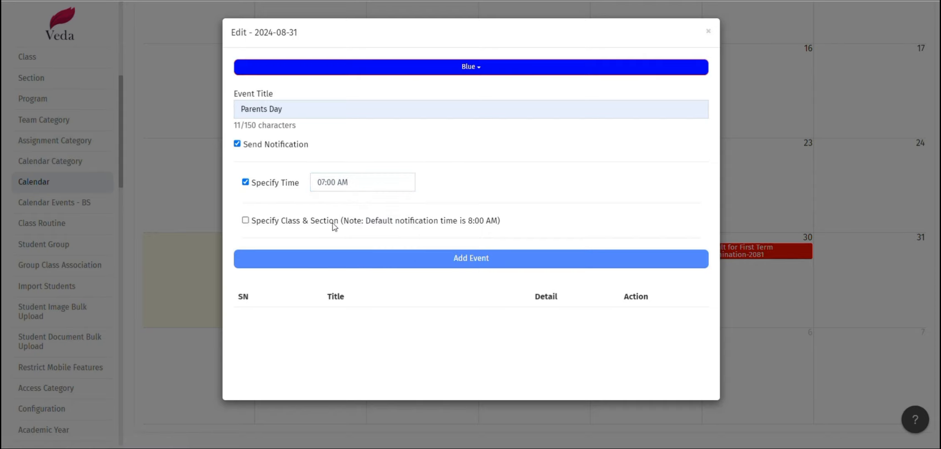
- Target the notification at All Class and All Section, and add the event to the calendar
left_click(245, 221)
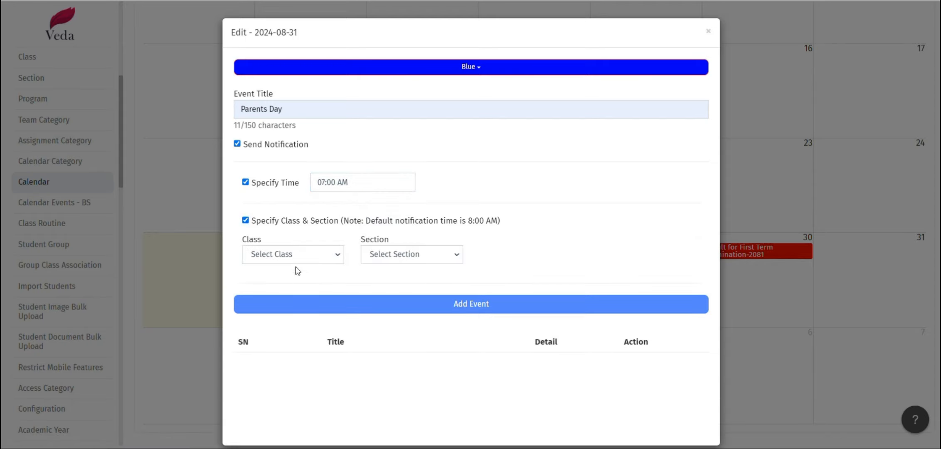
left_click(325, 254)
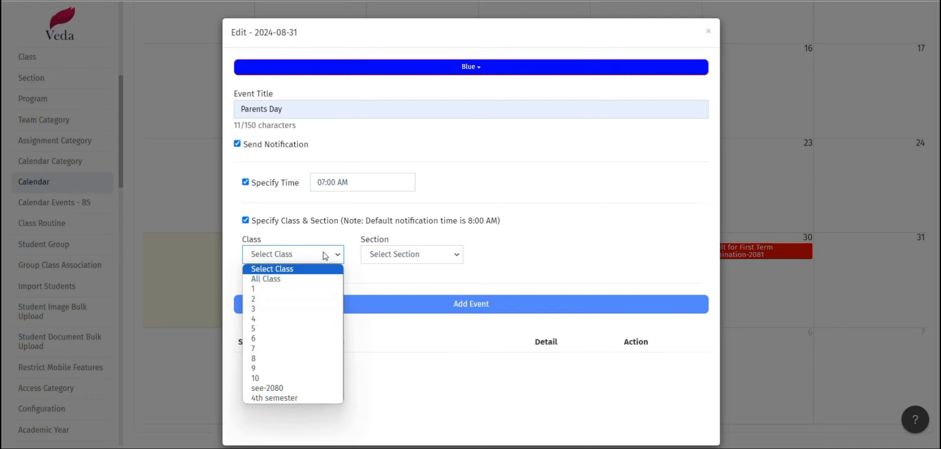
left_click(323, 279)
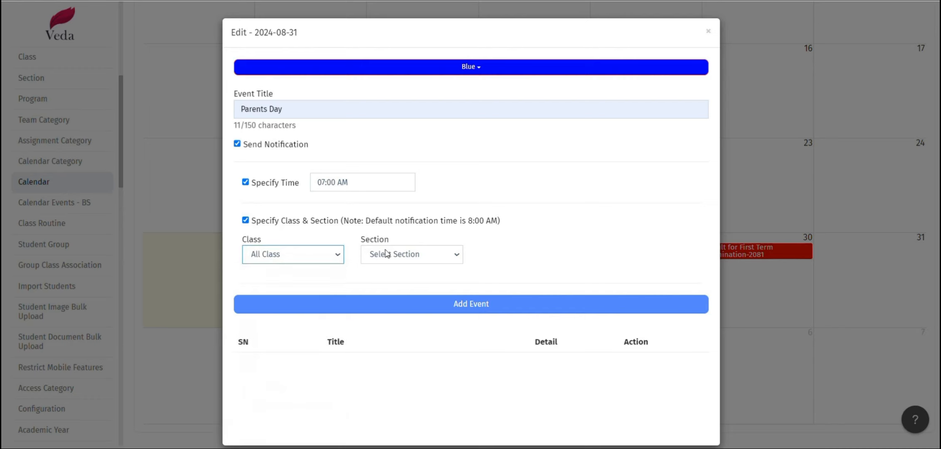
left_click(385, 253)
left_click(391, 277)
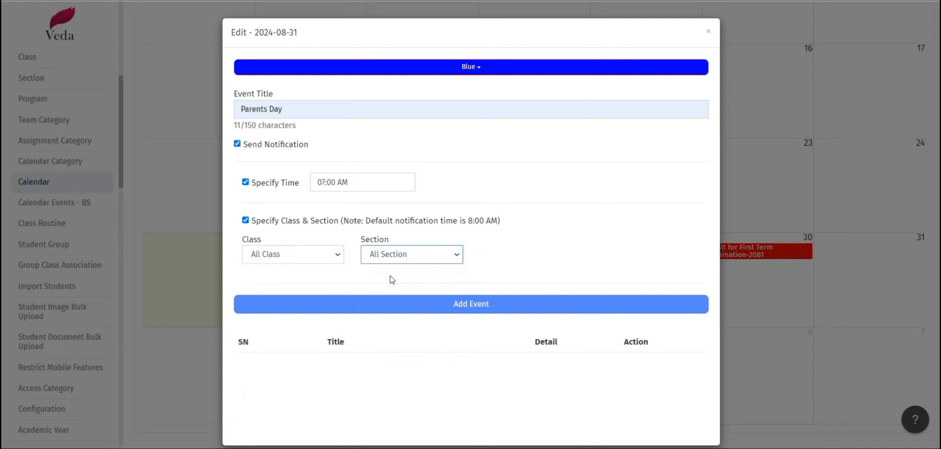
left_click(497, 303)
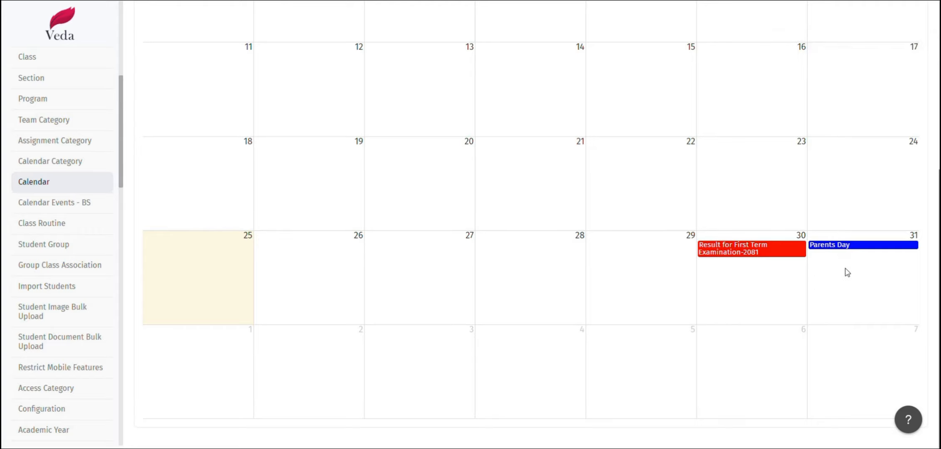
- Start another event on 31 August 2024 with the colour green and the title "Parents Day"
left_click(885, 286)
left_click(465, 71)
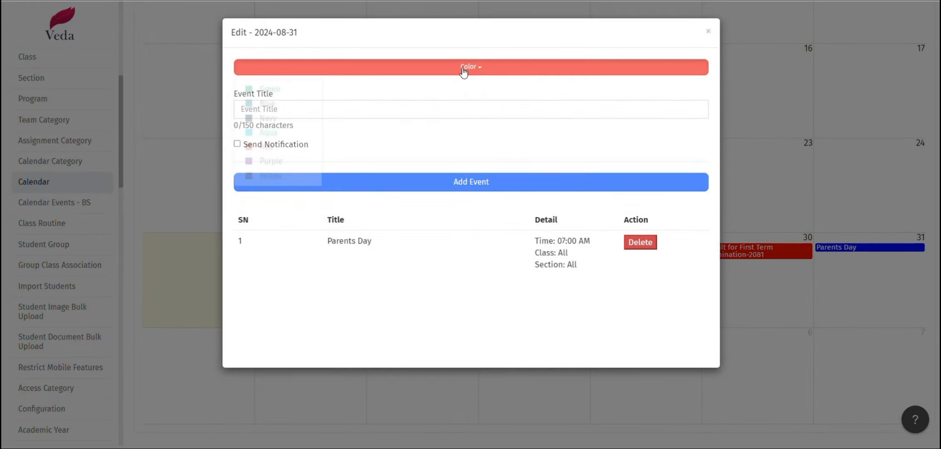
left_click(290, 88)
left_click(324, 110)
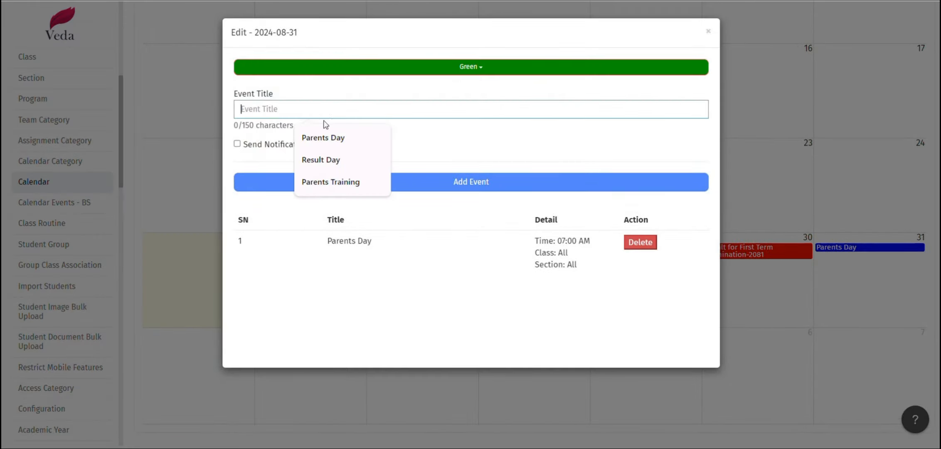
left_click(327, 139)
- Enable the green event's notification with a specified time of 08:00 AM for All Class and All Section, and add the event
left_click(237, 144)
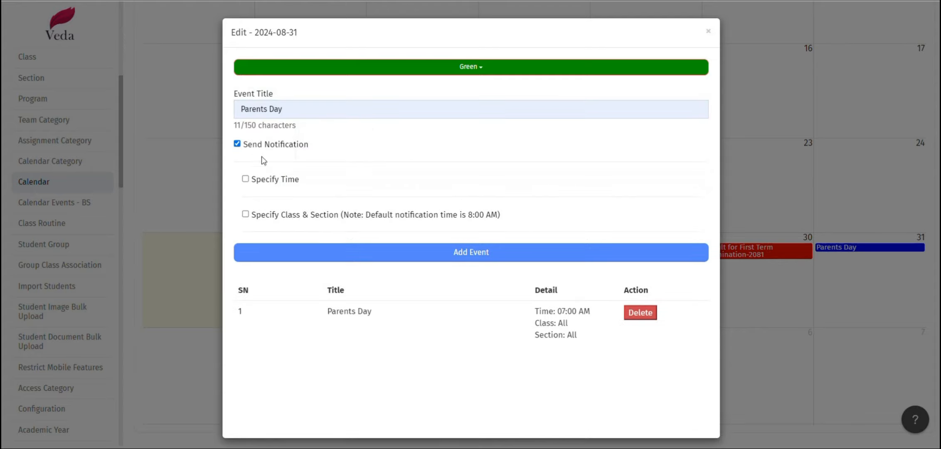
left_click(246, 178)
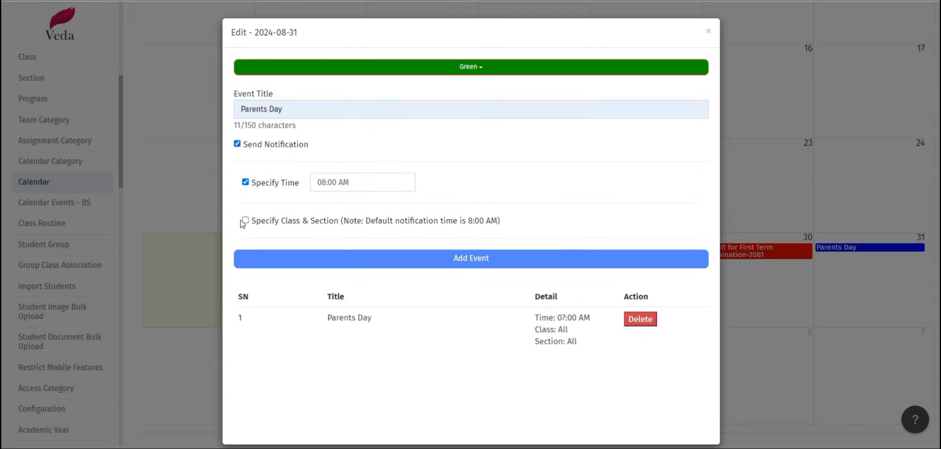
left_click(245, 221)
left_click(285, 252)
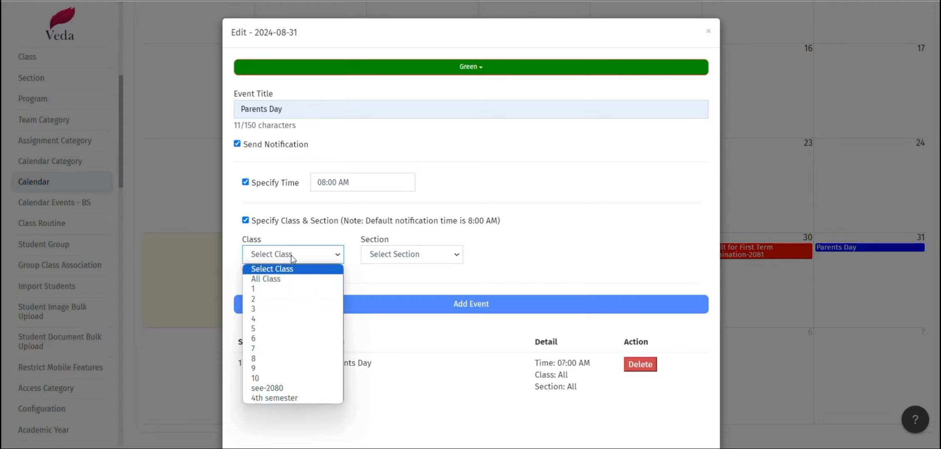
left_click(304, 278)
left_click(390, 260)
left_click(389, 277)
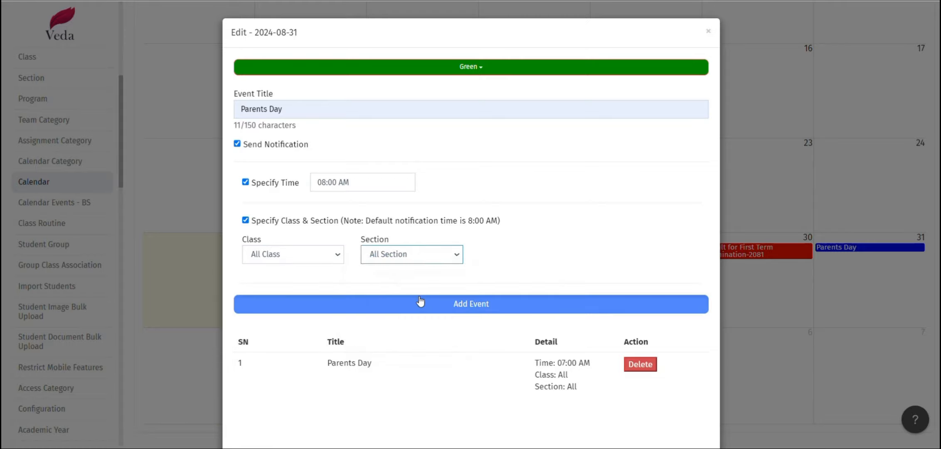
left_click(420, 303)
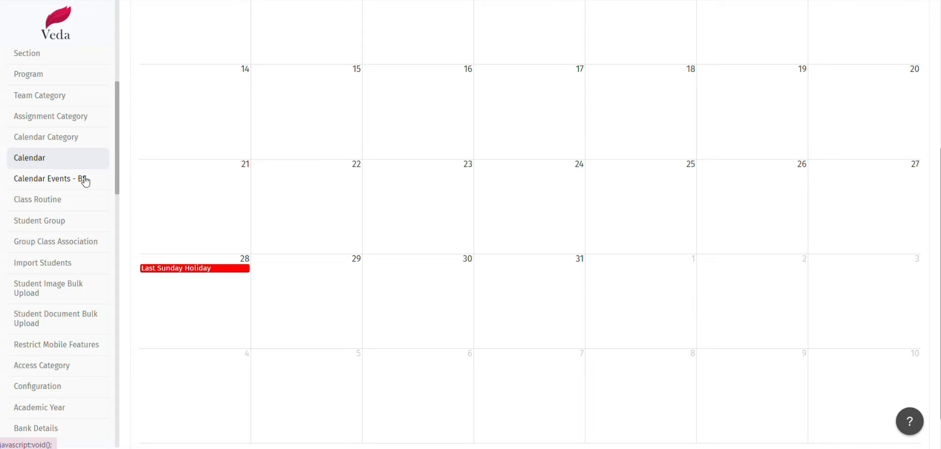
- View the list of calendar events by B.S. date
left_click(63, 182)
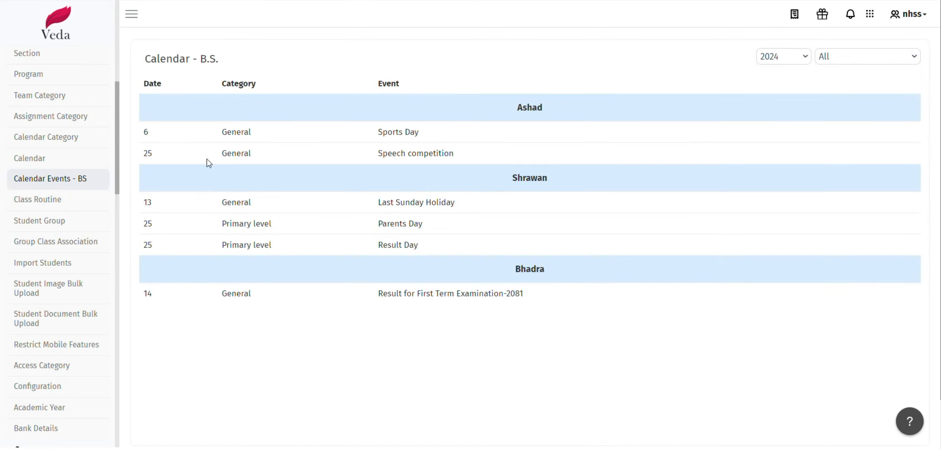